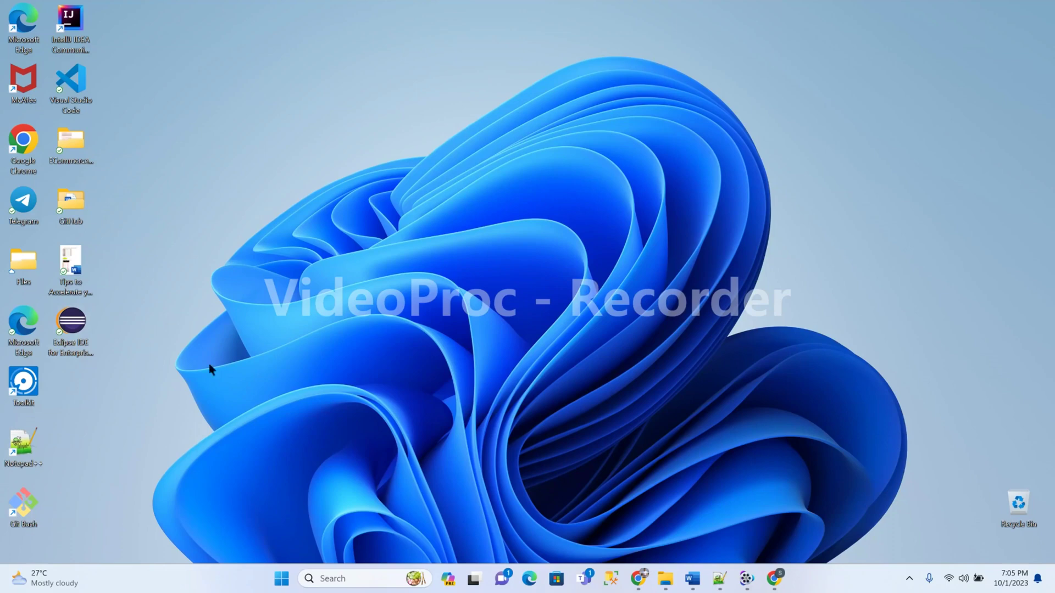
Step: Run java -version in Command Prompt, confirming Java 11.0.19 LTS is installed
{"action": "left_click", "coordinate": [350, 578]}
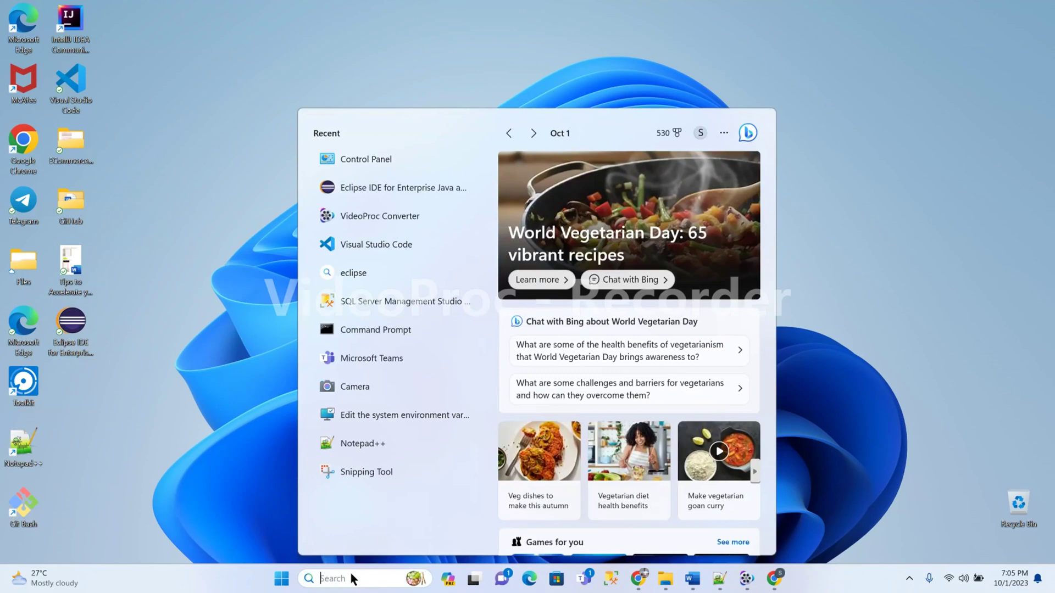
{"action": "left_click", "coordinate": [376, 330]}
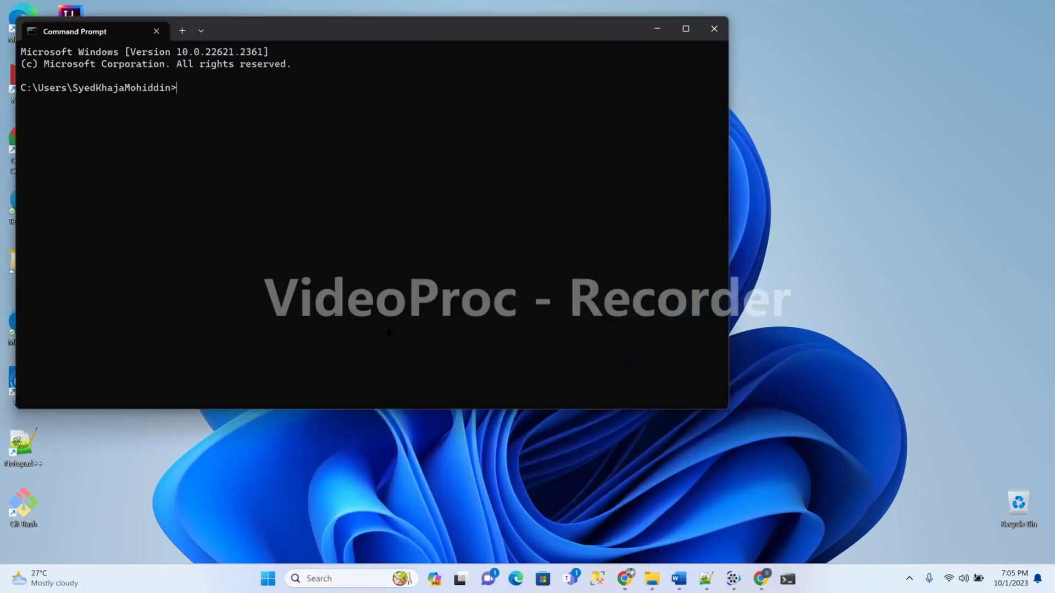
{"action": "type", "text": "java"}
{"action": "type", "text": " -versio"}
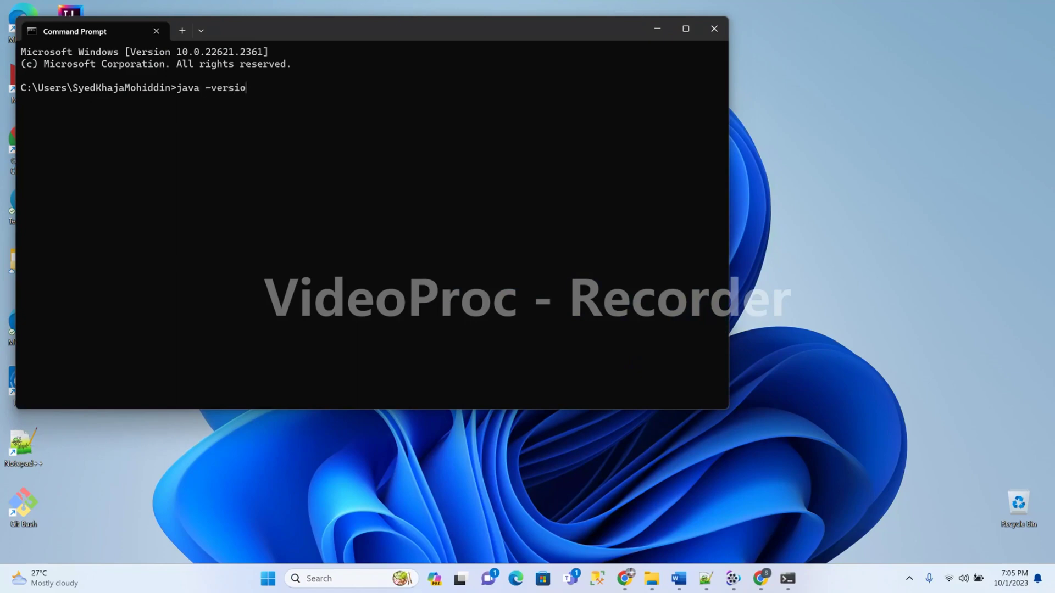
{"action": "type", "text": "n"}
{"action": "key", "text": "Return"}
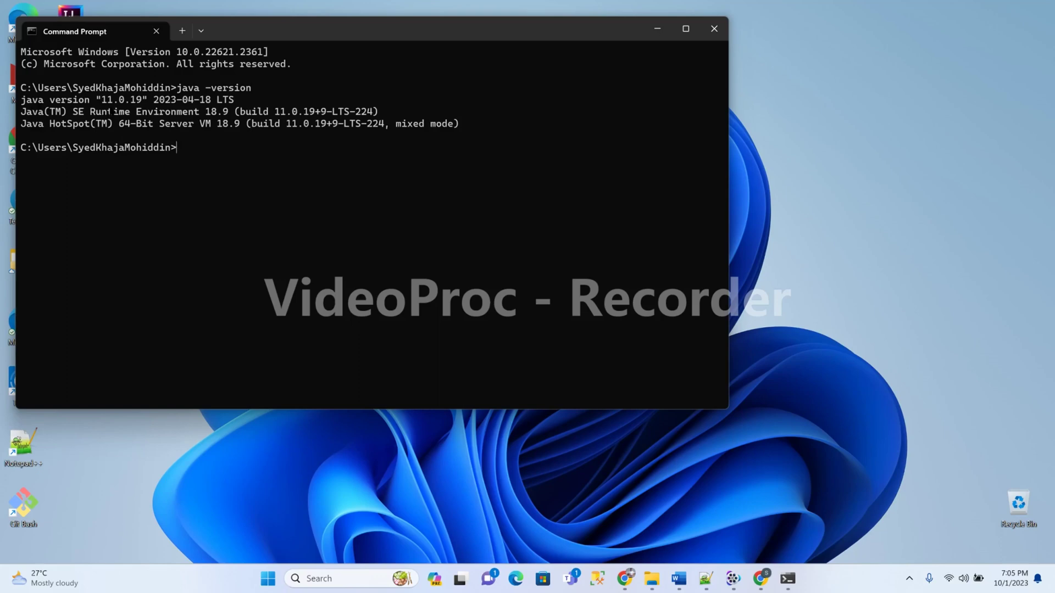
Step: Close Command Prompt to review the Eclipse installer screenshot in the Word document
{"action": "left_click", "coordinate": [715, 29]}
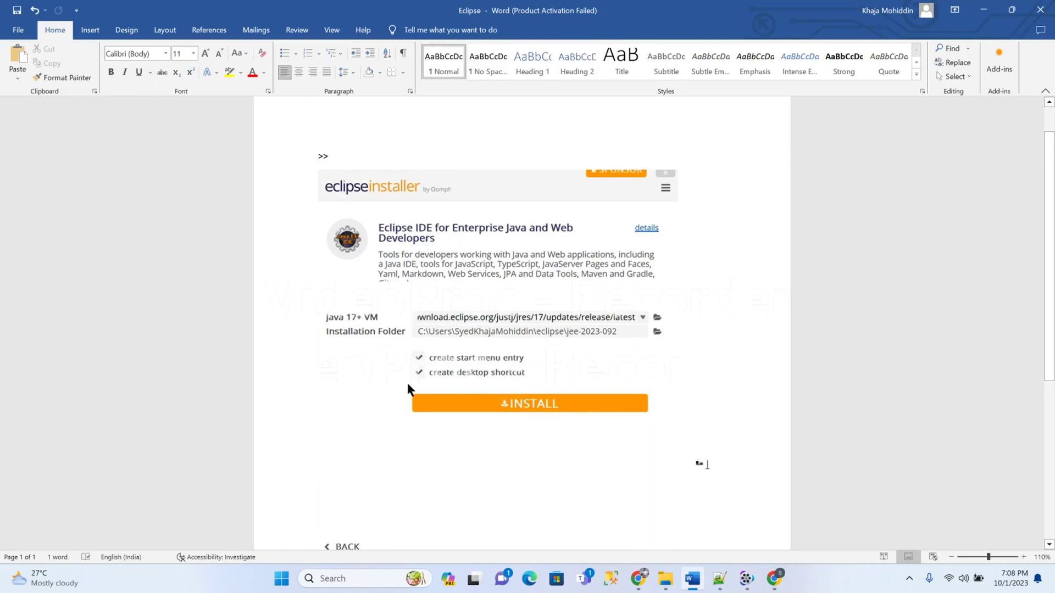
Step: Search Google for 'eclipse download', open the Eclipse Foundation downloads page, then return to Word
{"action": "left_click", "coordinate": [775, 579]}
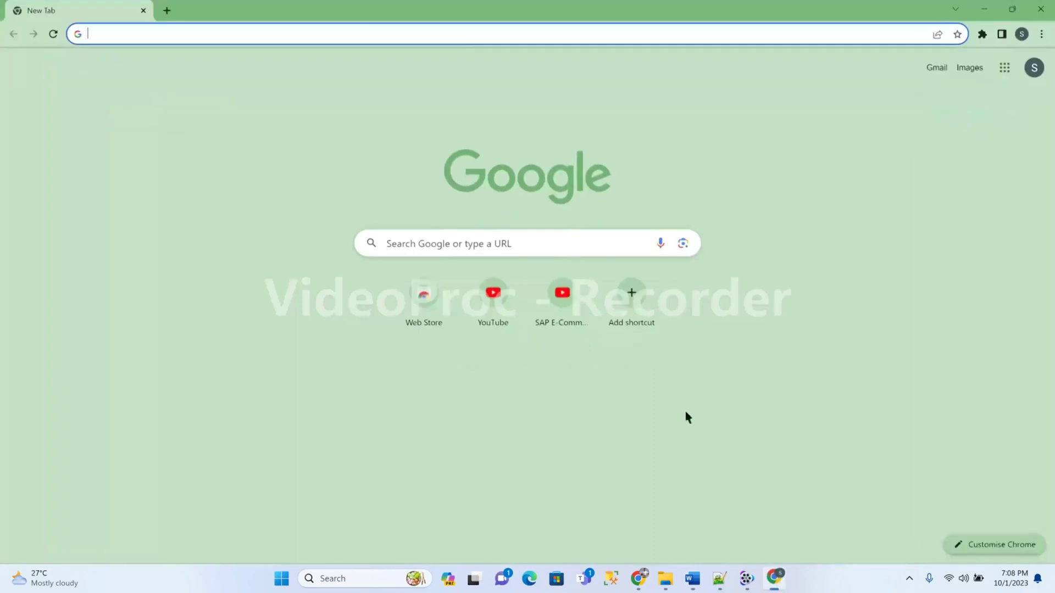
{"action": "left_click", "coordinate": [454, 33]}
{"action": "type", "text": "eclipse-inst-jre-win64.exe"}
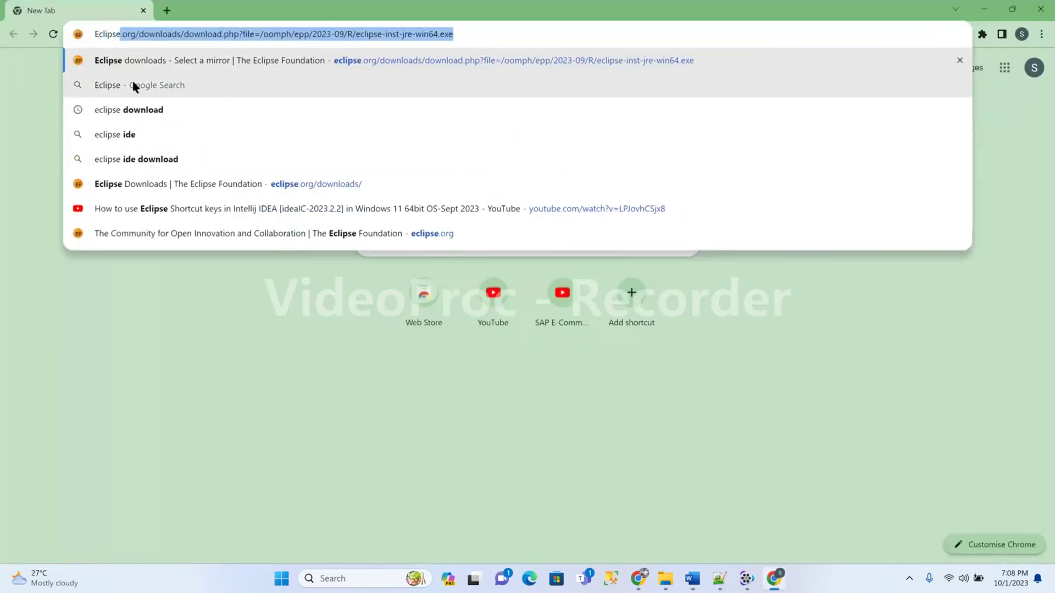
{"action": "left_click", "coordinate": [129, 110]}
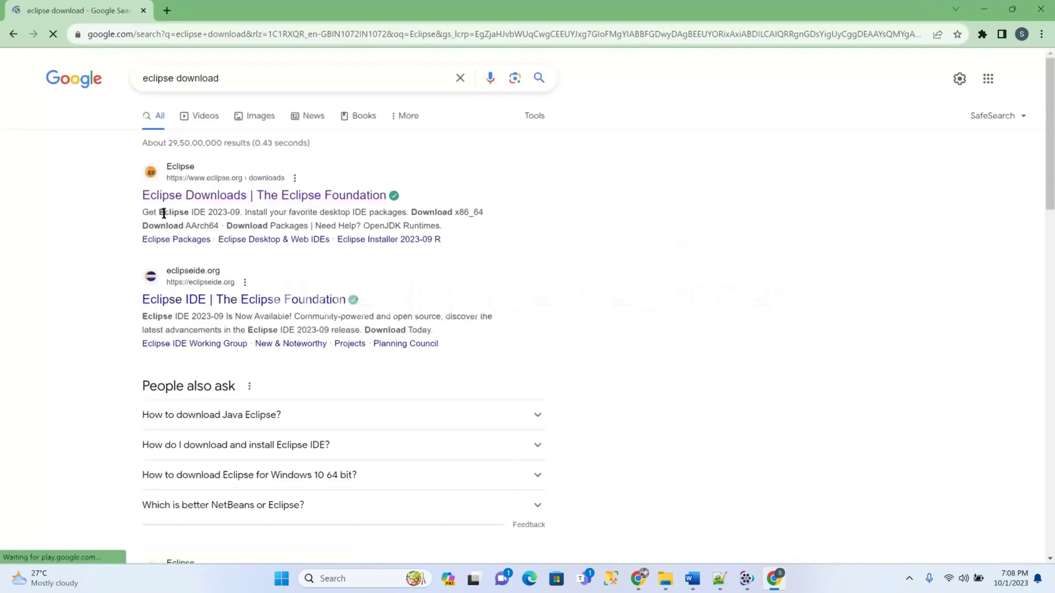
{"action": "left_click", "coordinate": [168, 195]}
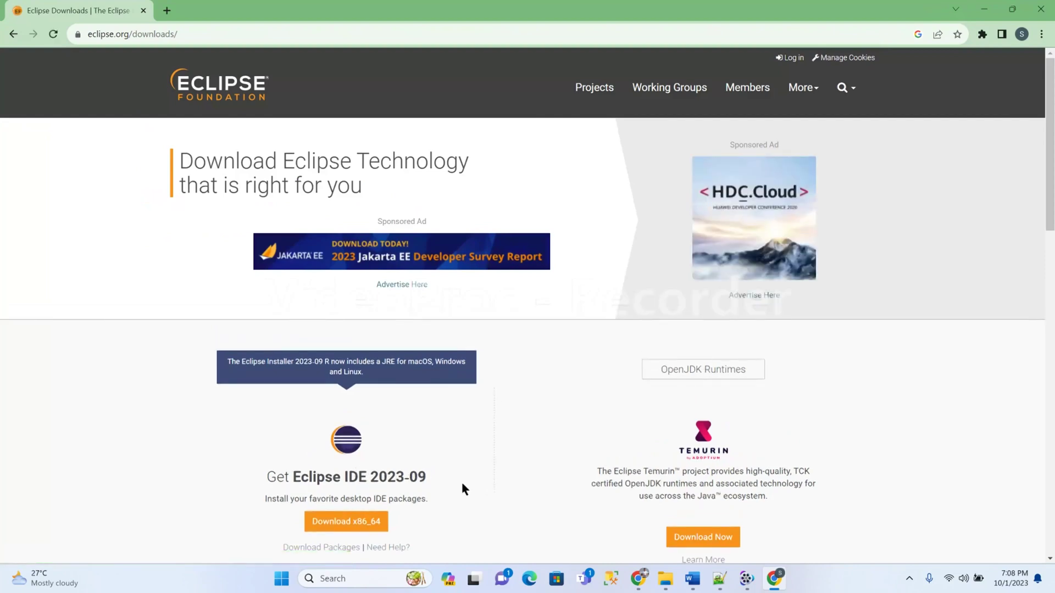
{"action": "left_click", "coordinate": [984, 9]}
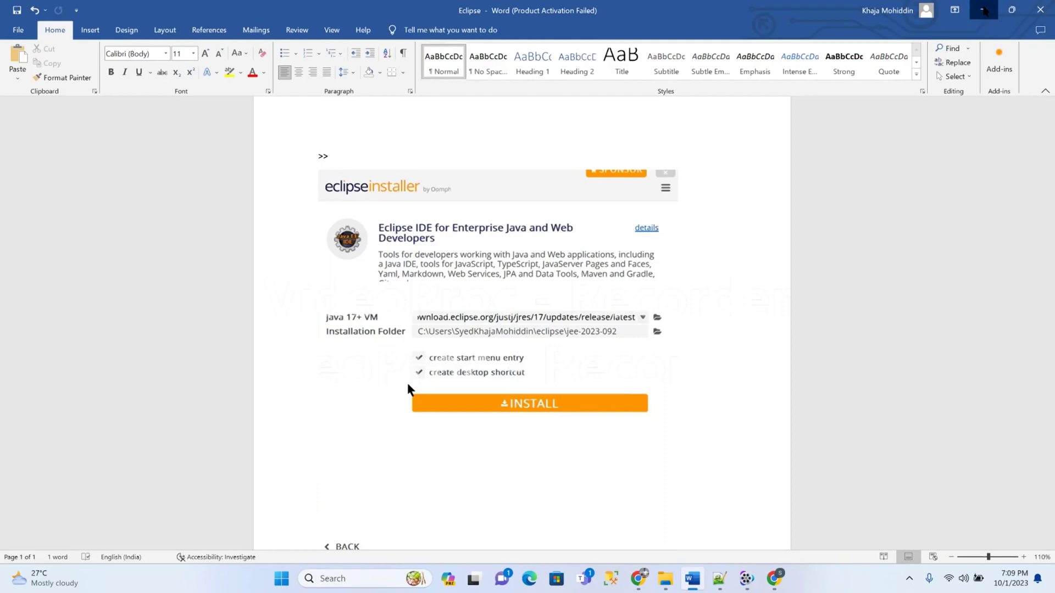
Step: Search Control Panel's installed programs for Eclipse, finding no matching items
{"action": "left_click", "coordinate": [985, 10]}
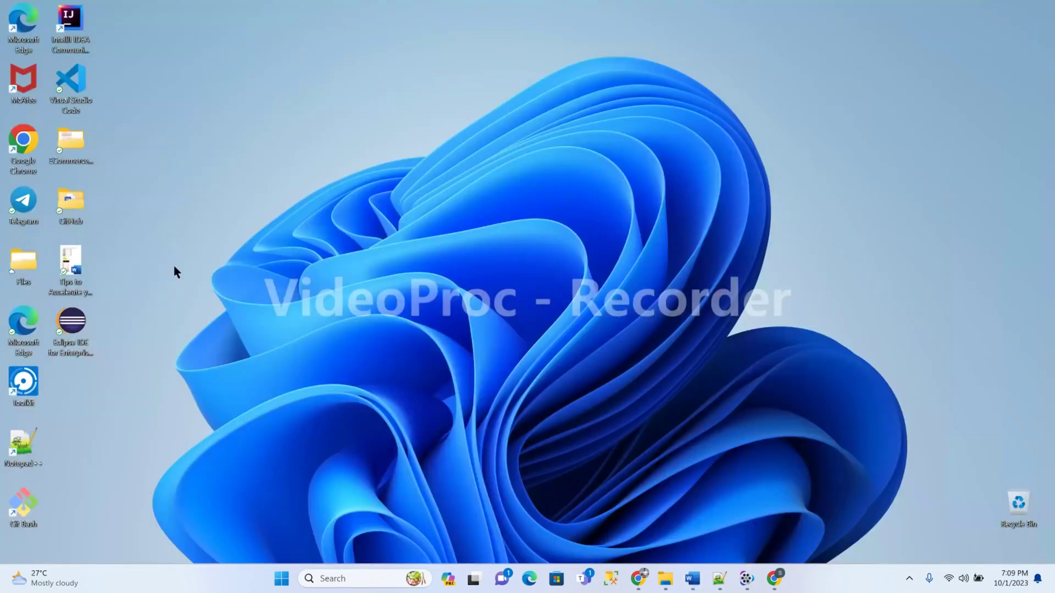
{"action": "left_click", "coordinate": [338, 579]}
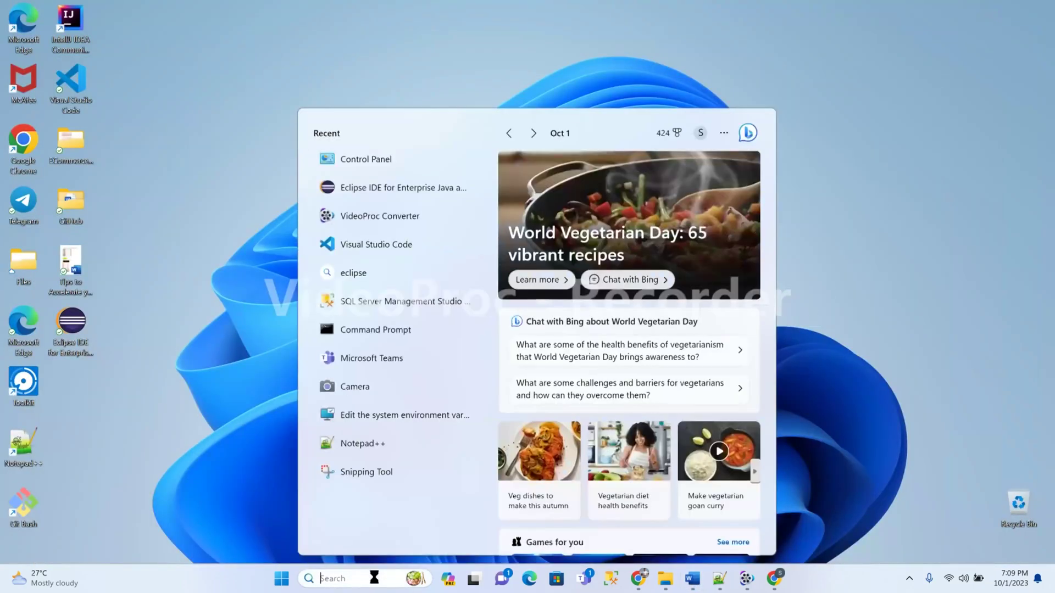
{"action": "type", "text": "con"}
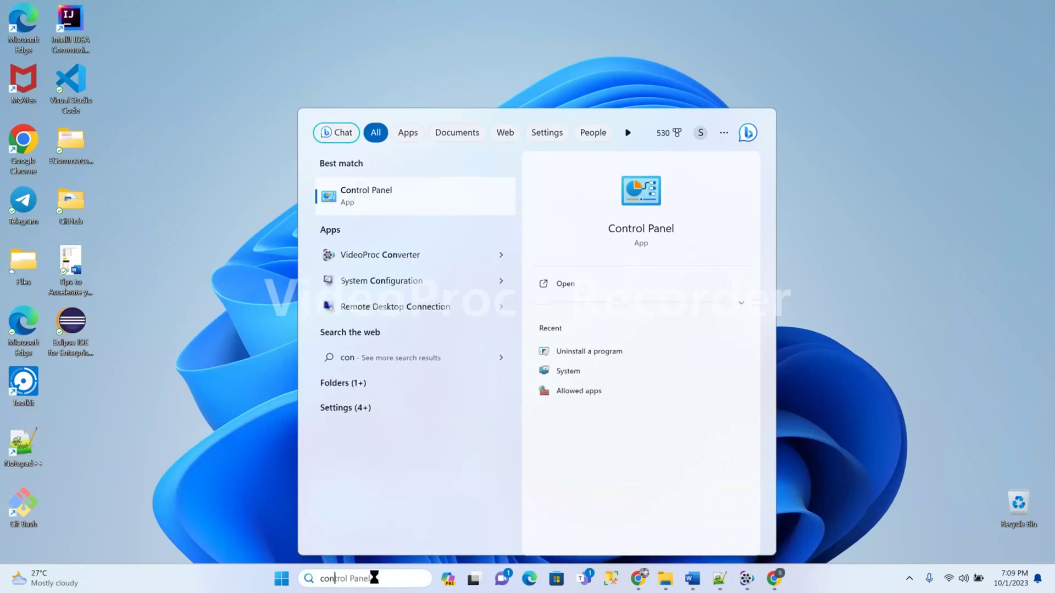
{"action": "left_click", "coordinate": [378, 198]}
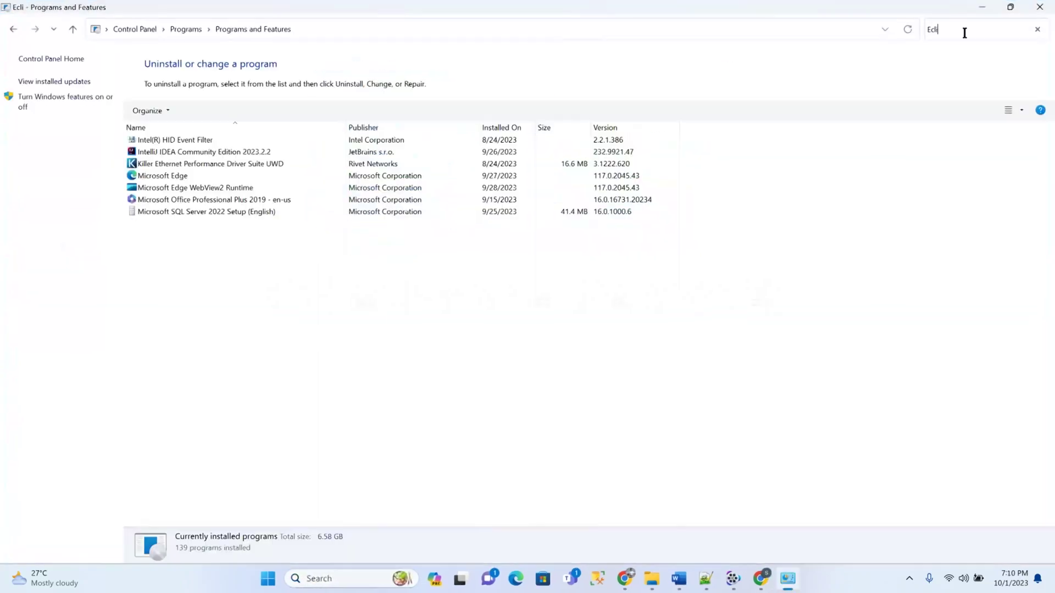
{"action": "type", "text": "ps"}
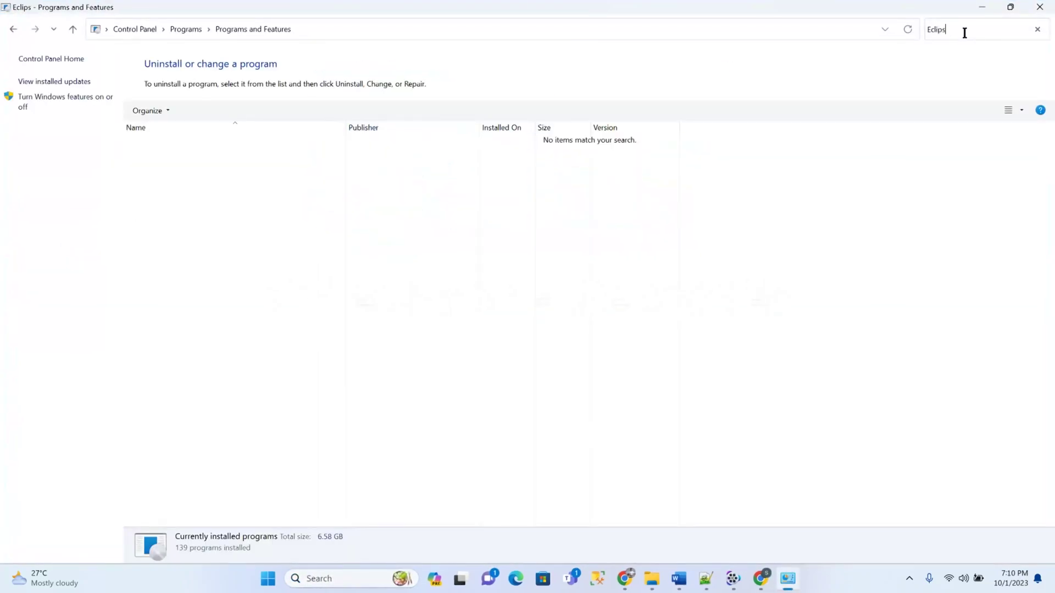
{"action": "type", "text": "e"}
{"action": "key", "text": "BackSpace"}
{"action": "key", "text": "BackSpace"}
{"action": "key", "text": "BackSpace"}
{"action": "key", "text": "BackSpace"}
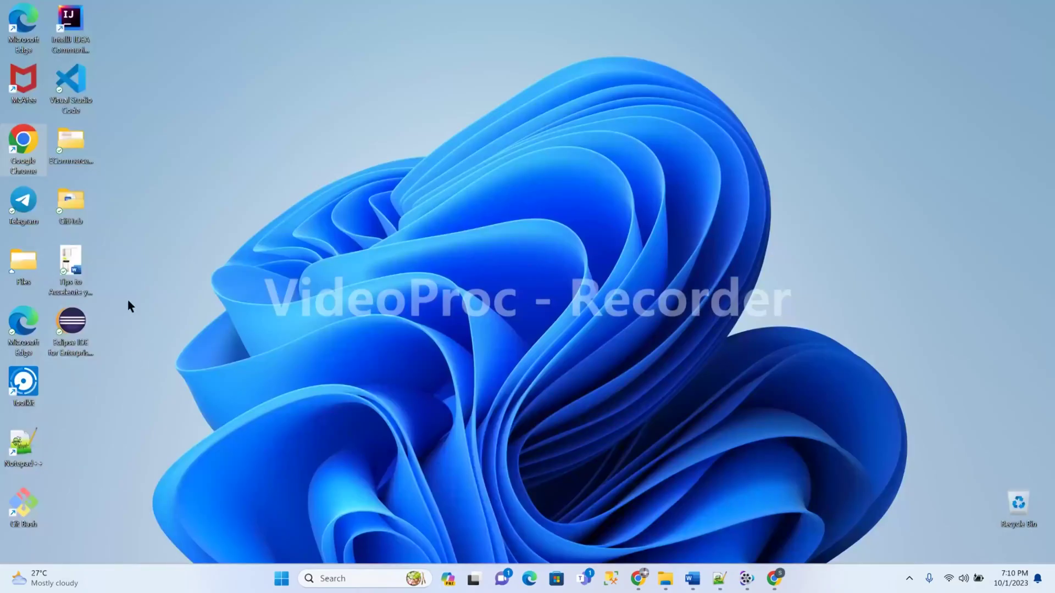
Step: Open the Eclipse installation folder from the desktop shortcut, then navigate back toward This PC
{"action": "right_click", "coordinate": [72, 326]}
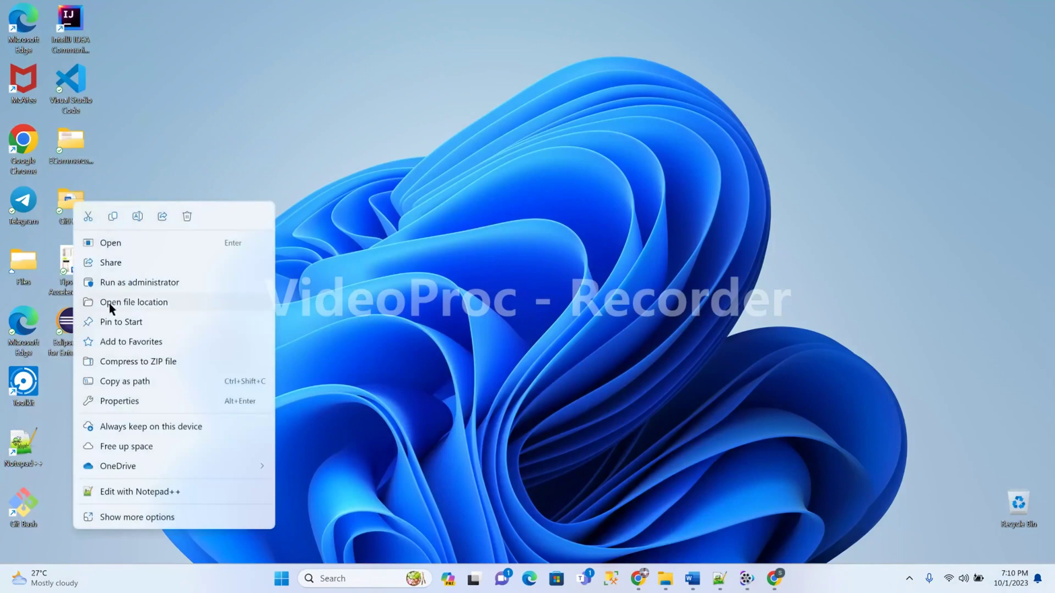
{"action": "left_click", "coordinate": [134, 301]}
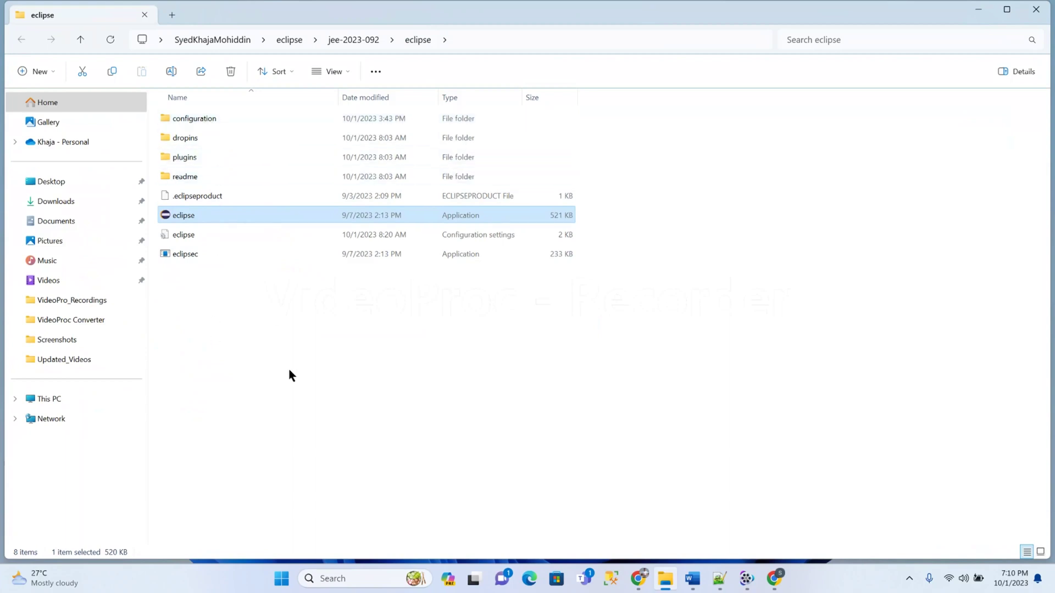
{"action": "key", "text": "alt+Left"}
{"action": "left_click", "coordinate": [50, 399]}
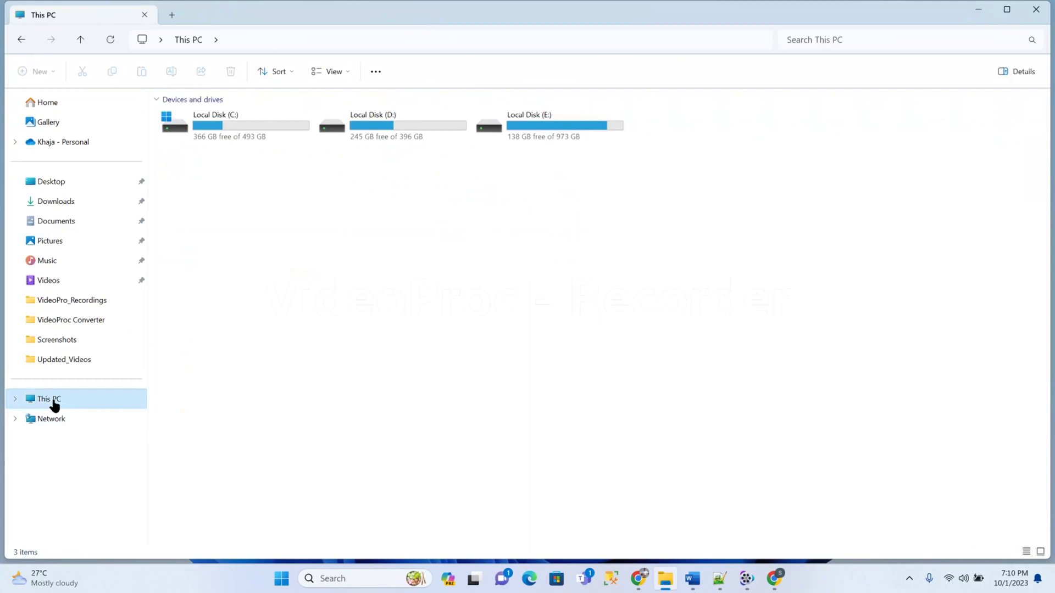
{"action": "double_click", "coordinate": [215, 125]}
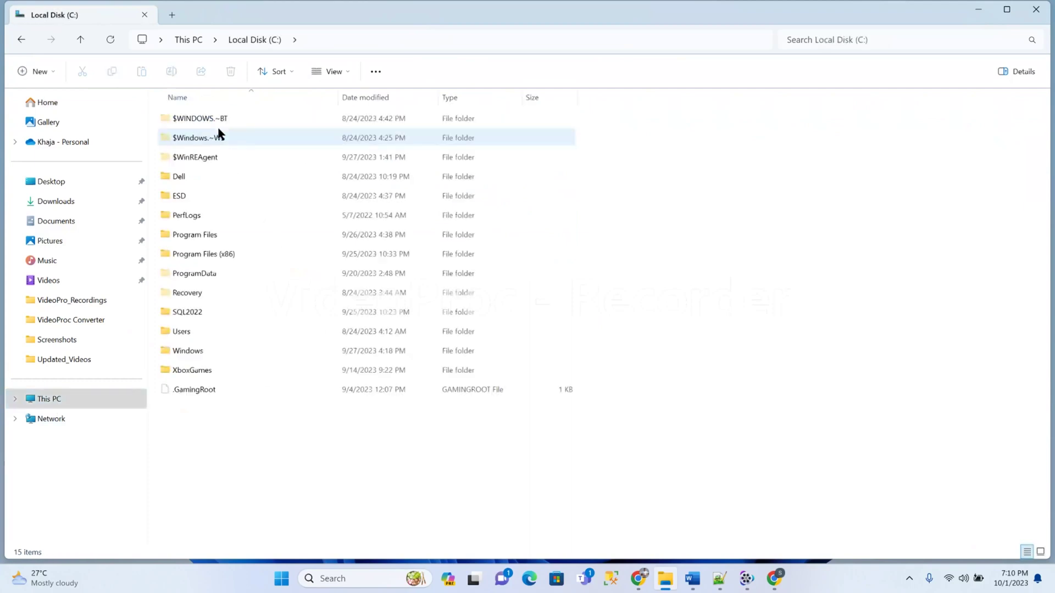
{"action": "double_click", "coordinate": [202, 332]}
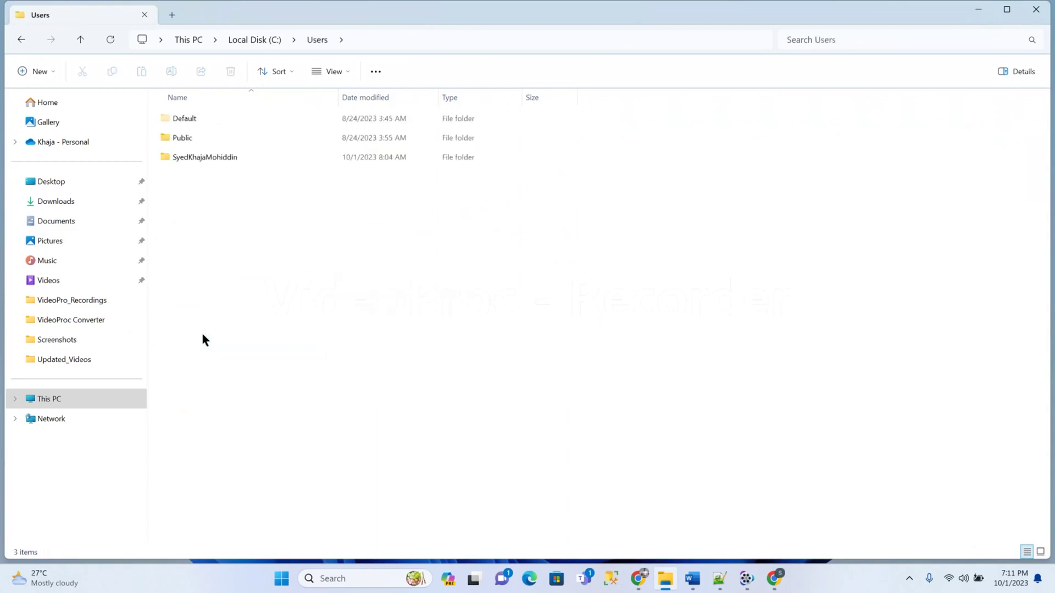
{"action": "double_click", "coordinate": [196, 159]}
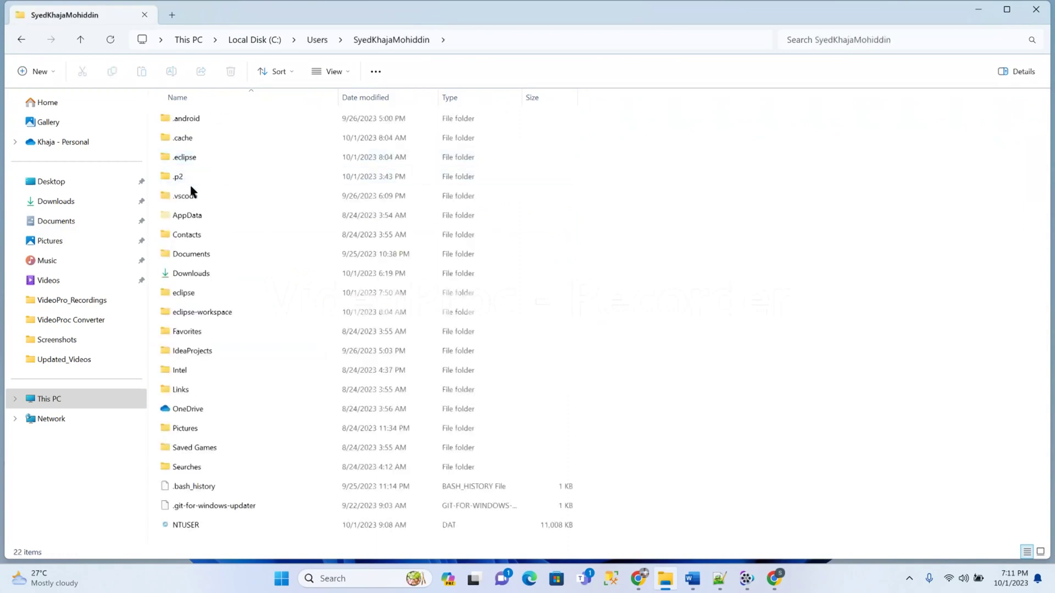
{"action": "left_click", "coordinate": [189, 158]}
{"action": "left_click", "coordinate": [185, 294]}
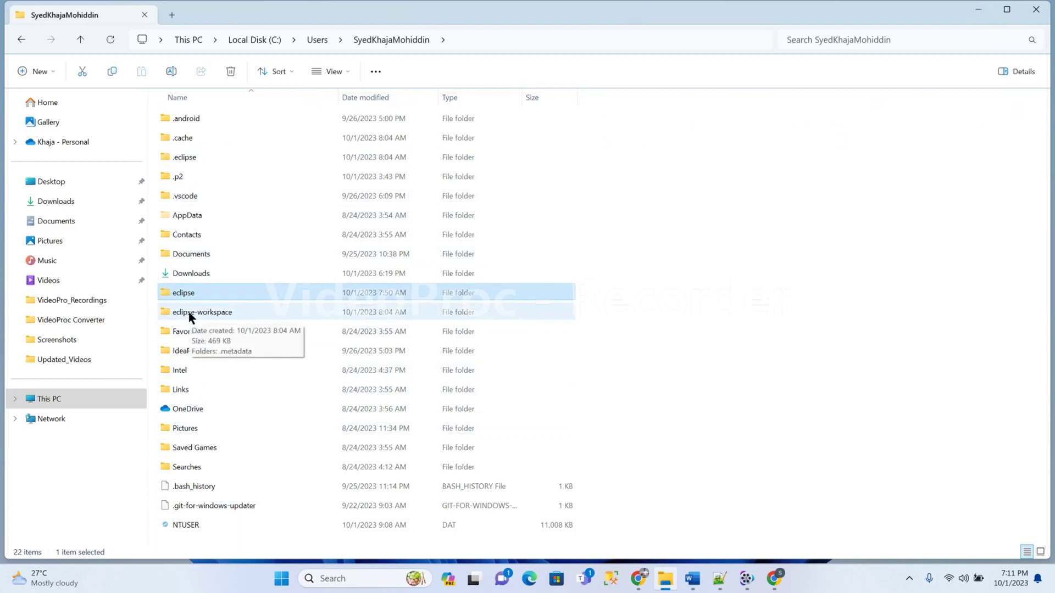
{"action": "left_click", "coordinate": [190, 316]}
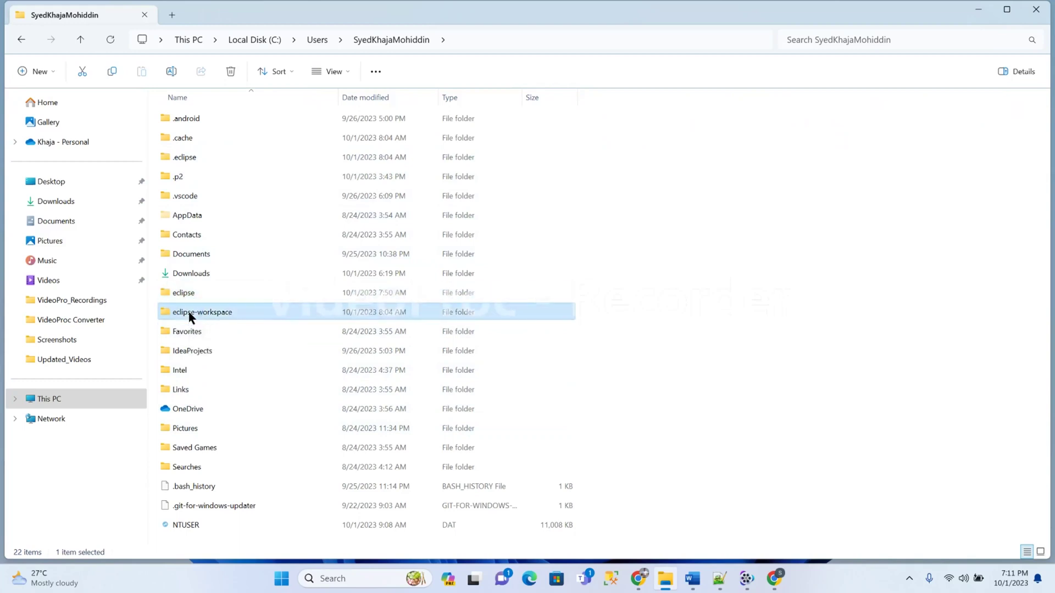
{"action": "double_click", "coordinate": [191, 316]}
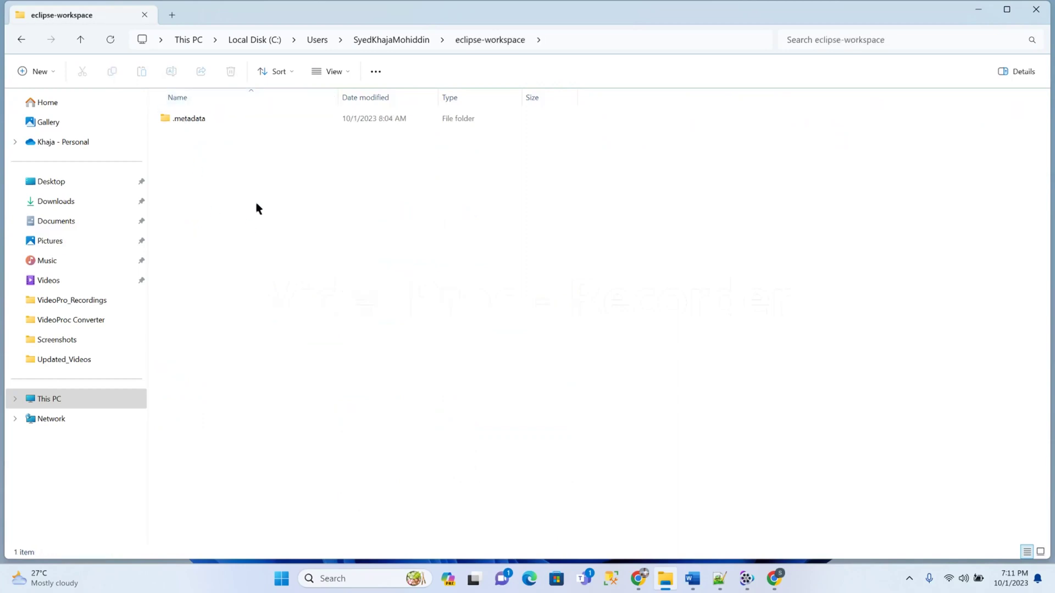
{"action": "left_click", "coordinate": [405, 42]}
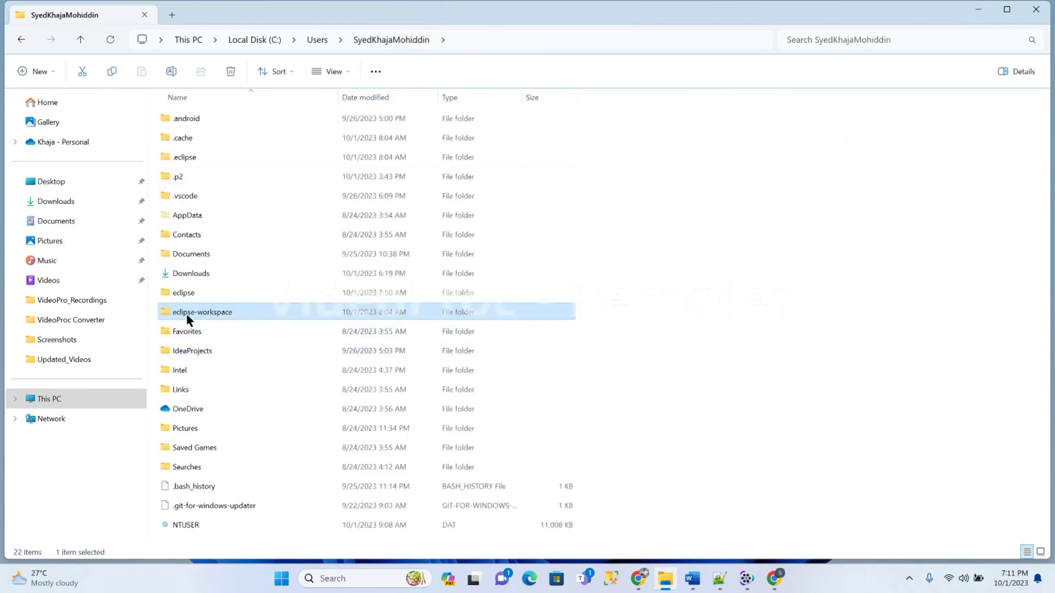
{"action": "double_click", "coordinate": [189, 319]}
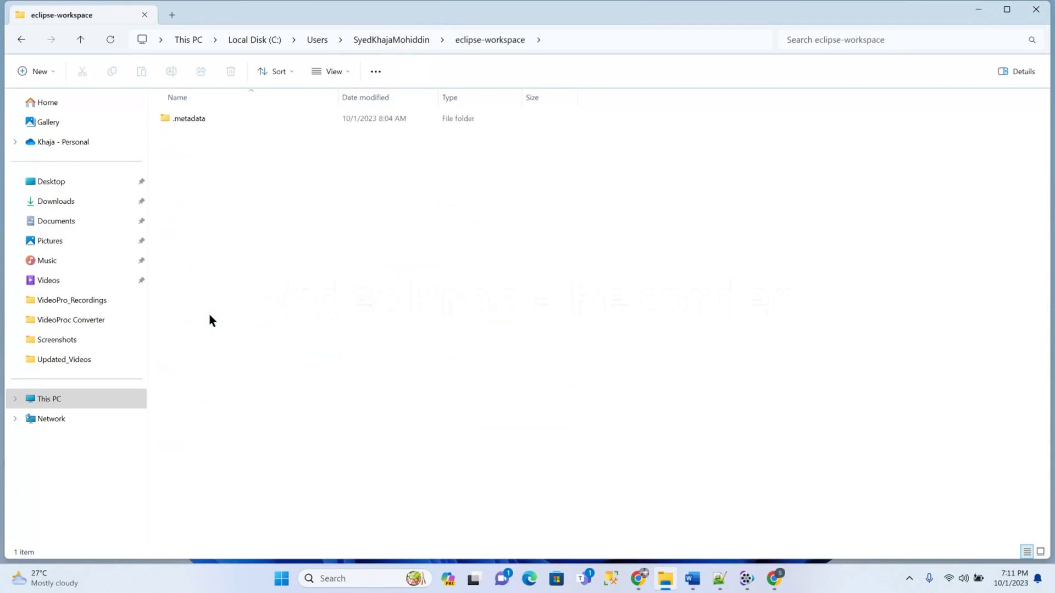
{"action": "left_click", "coordinate": [405, 40]}
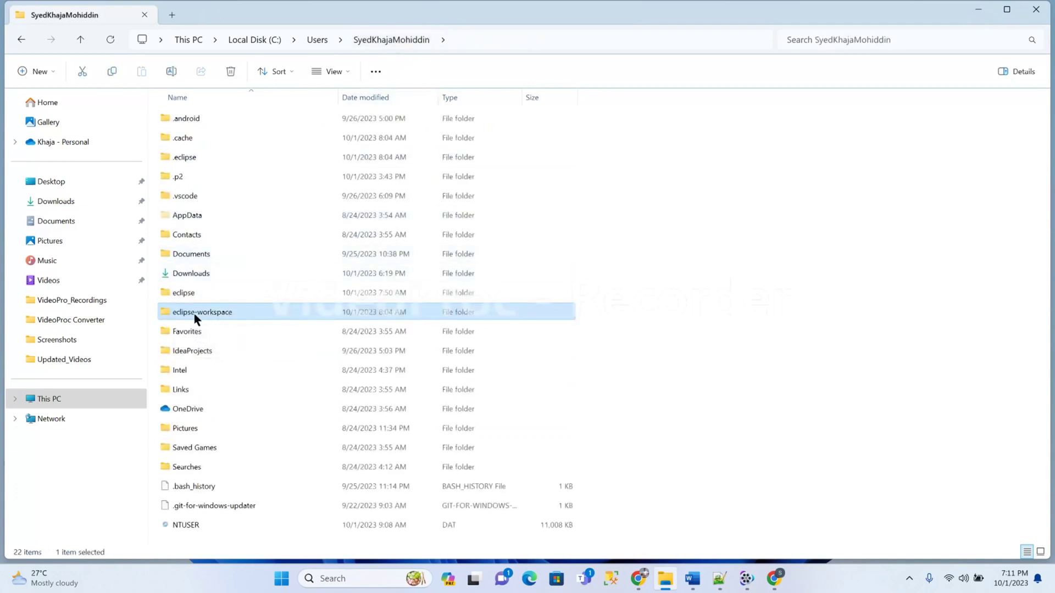
{"action": "mouse_move", "coordinate": [202, 313]}
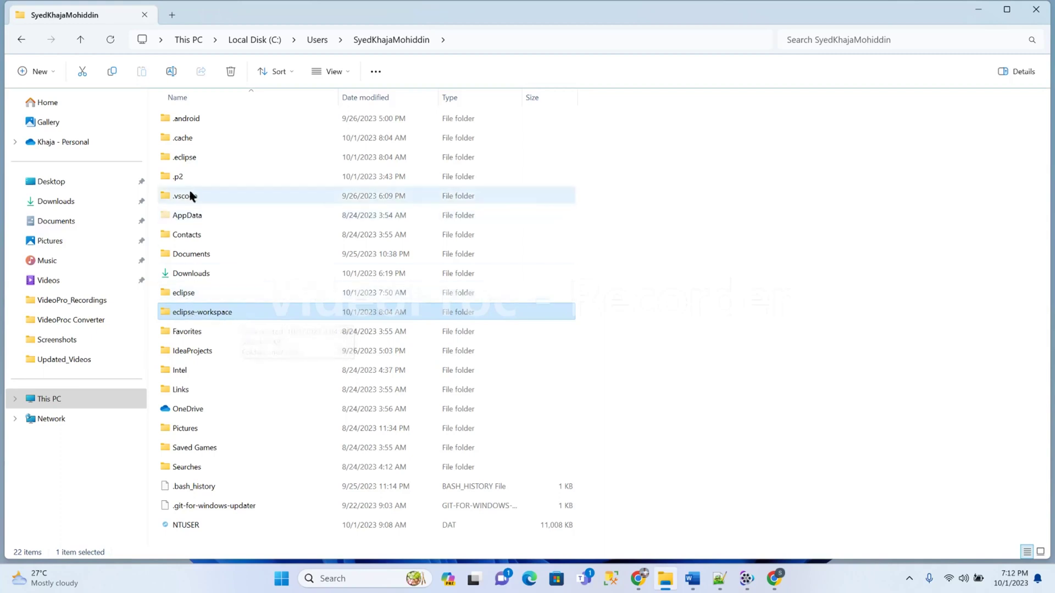
Step: Permanently delete the .eclipse folder from the user folder
{"action": "left_click", "coordinate": [201, 159]}
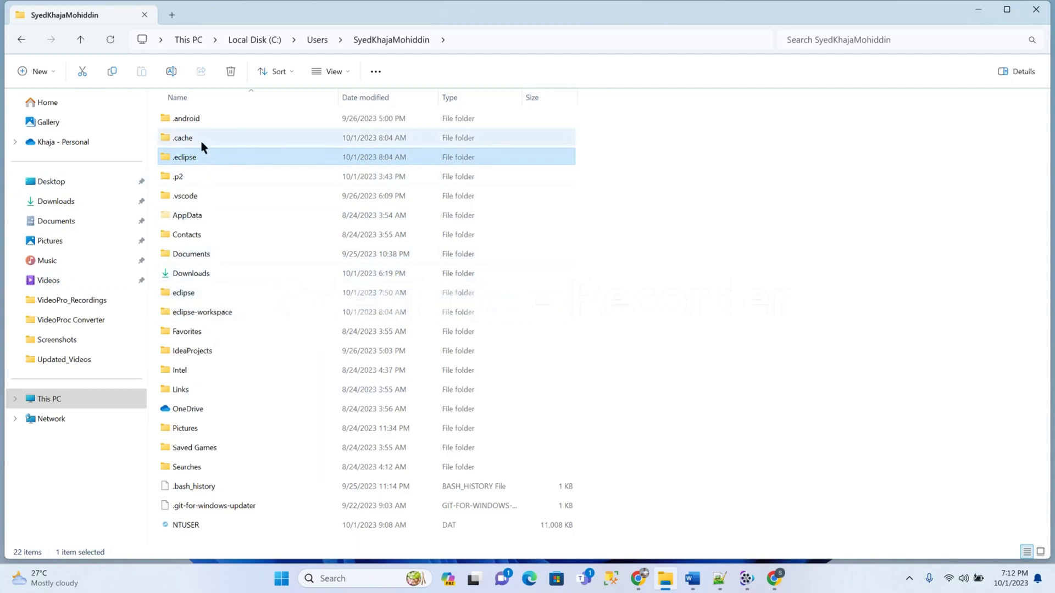
{"action": "left_click", "coordinate": [193, 161], "text": "ctrl"}
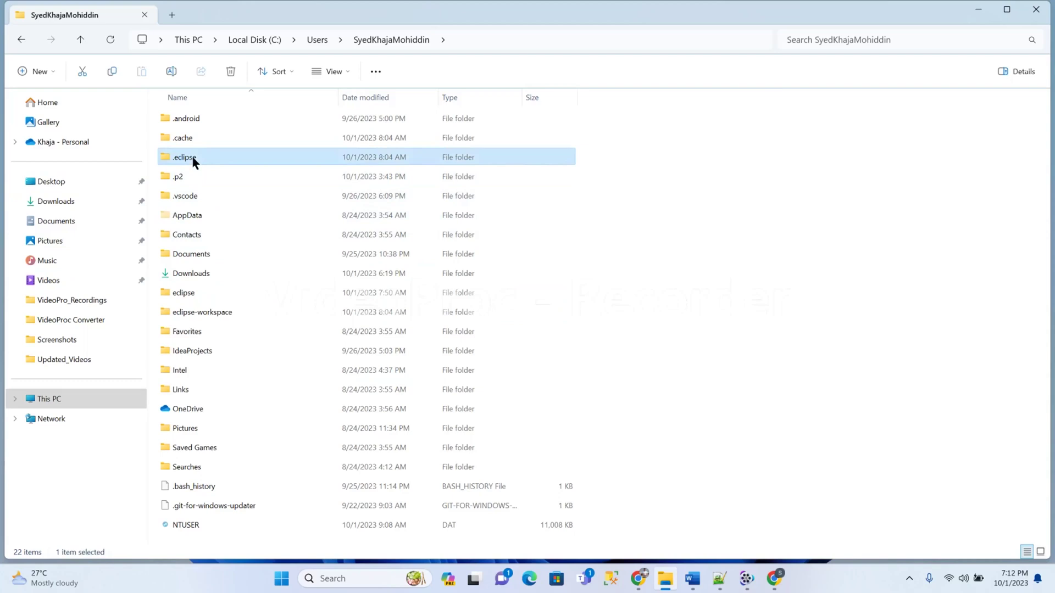
{"action": "key", "text": "shift+Delete"}
{"action": "key", "text": "Return"}
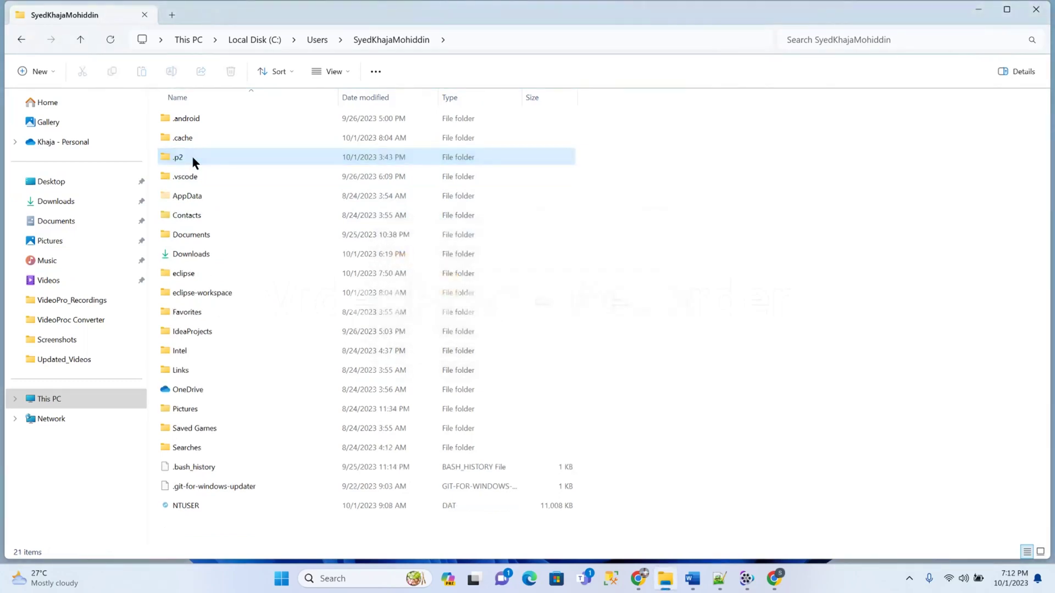
Step: Check the eclipse folder's contents, then permanently delete it
{"action": "double_click", "coordinate": [183, 272]}
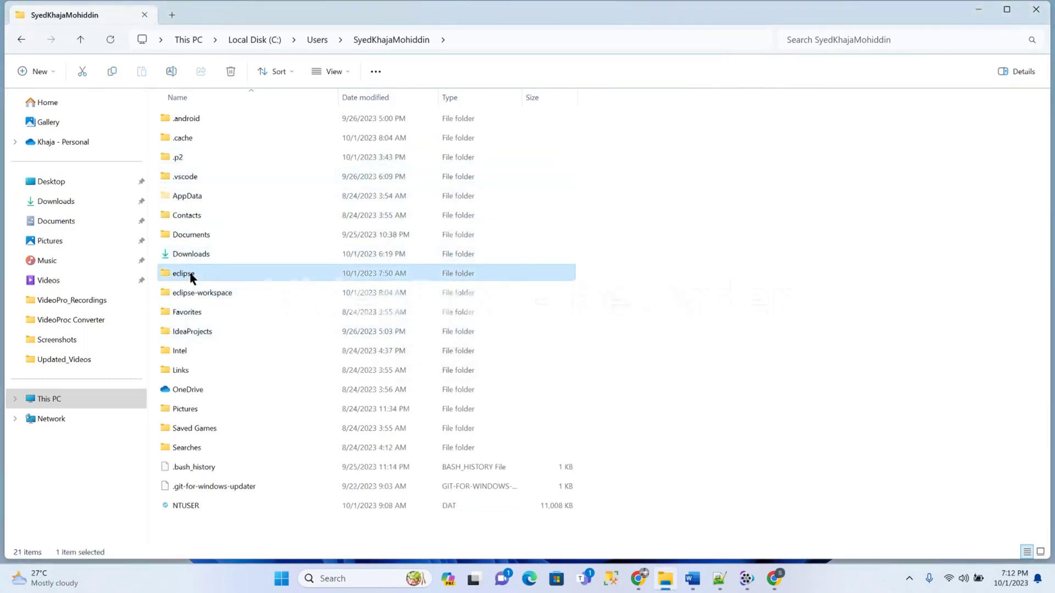
{"action": "key", "text": "alt+Left"}
{"action": "key", "text": "shift+Delete"}
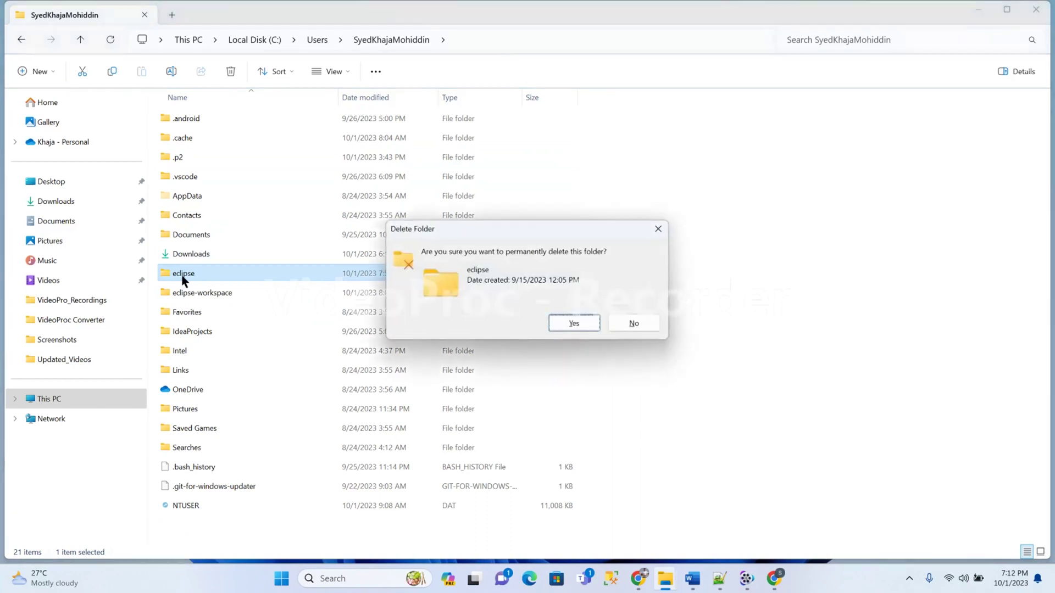
{"action": "key", "text": "Return"}
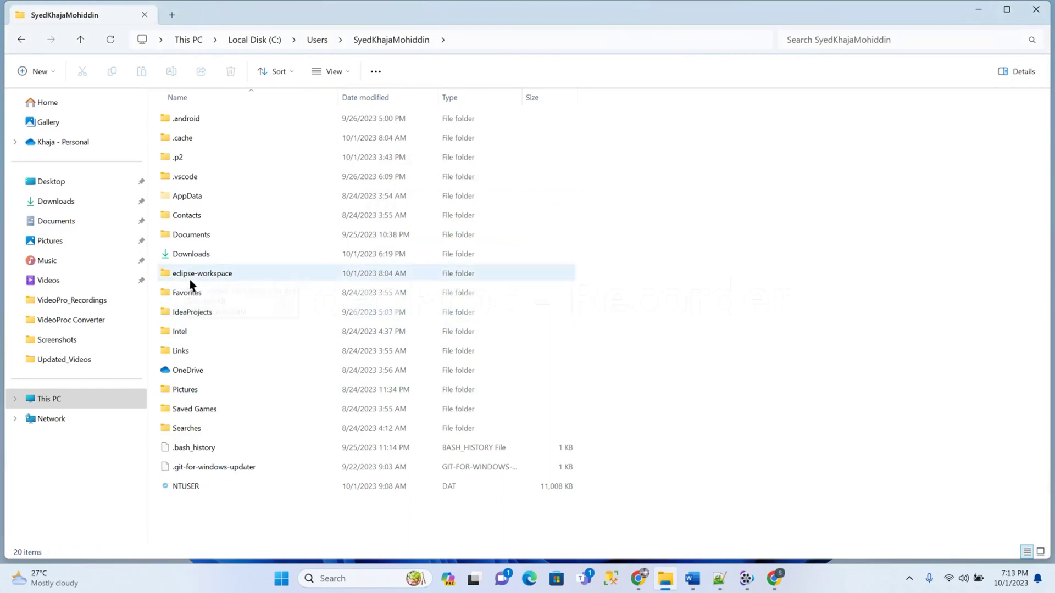
Step: Check the eclipse-workspace folder's contents, then permanently delete it, leaving 19 items
{"action": "double_click", "coordinate": [202, 273]}
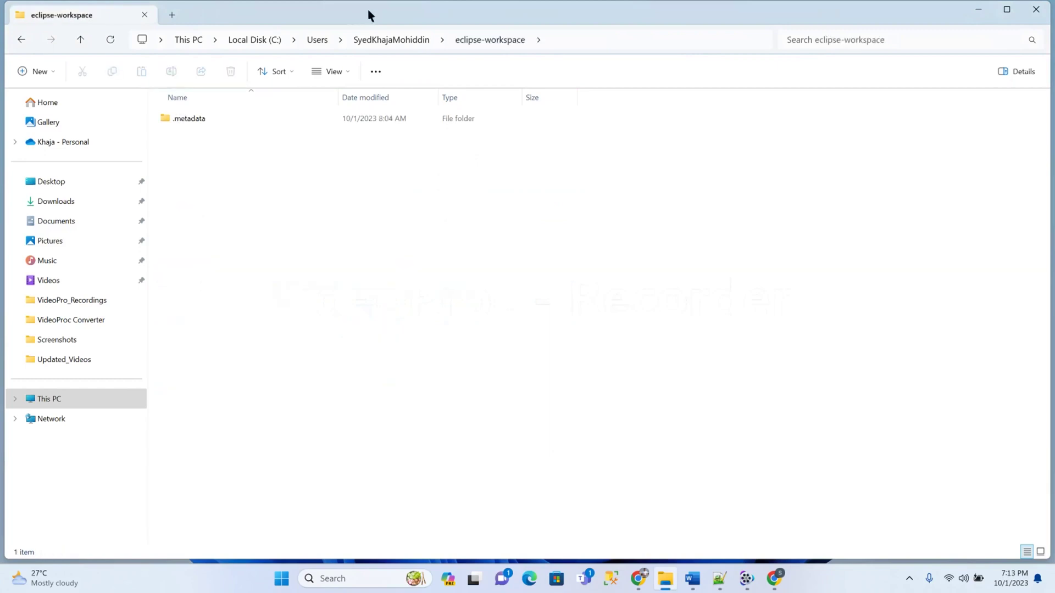
{"action": "left_click", "coordinate": [392, 40]}
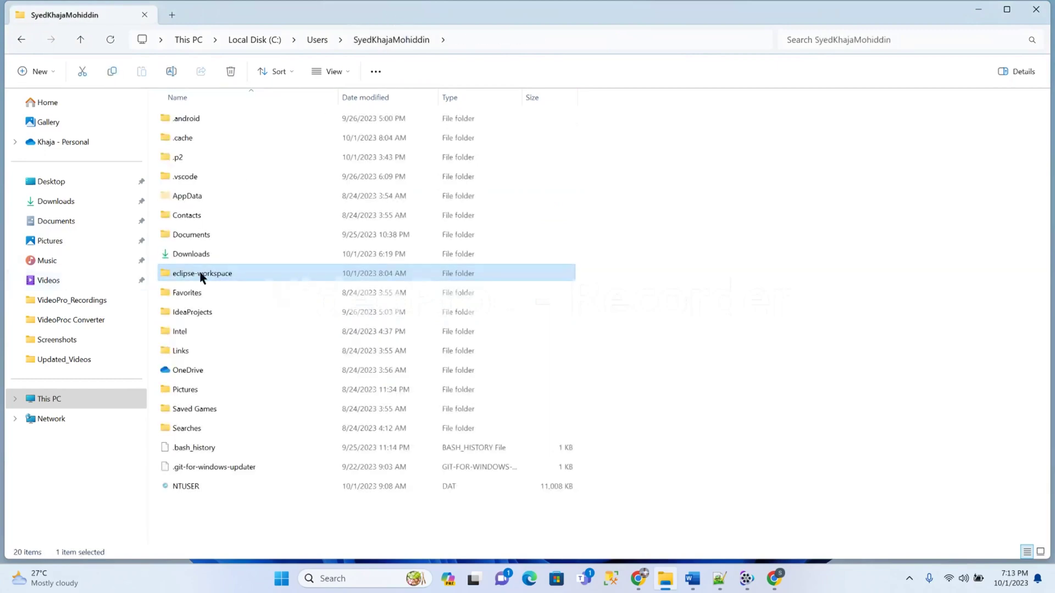
{"action": "key", "text": "shift+Delete"}
{"action": "key", "text": "Return"}
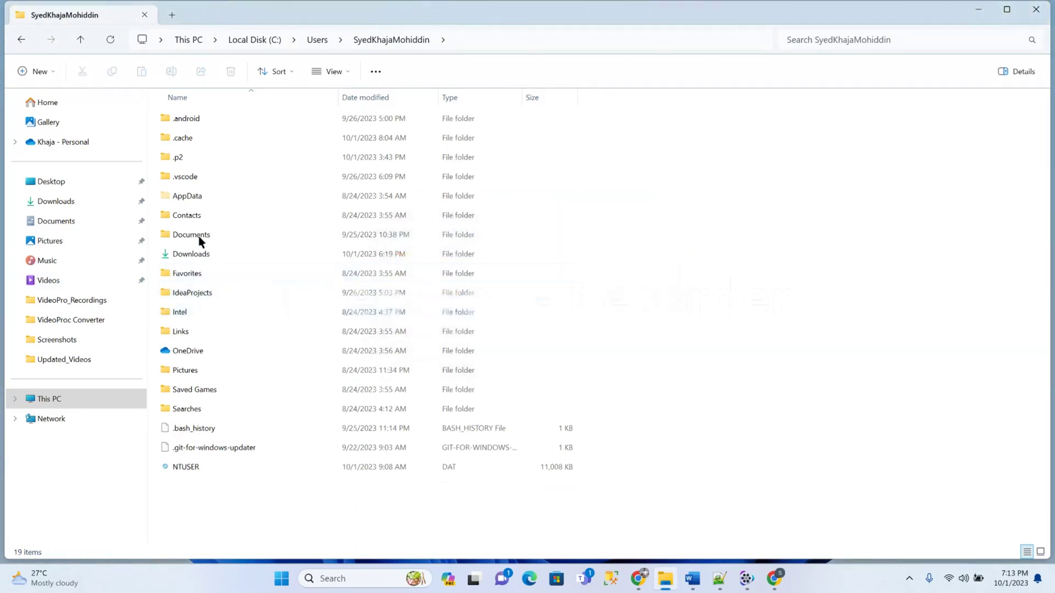
Step: Inspect the .p2 folder's contents and full path, then return to the user folder
{"action": "double_click", "coordinate": [196, 160]}
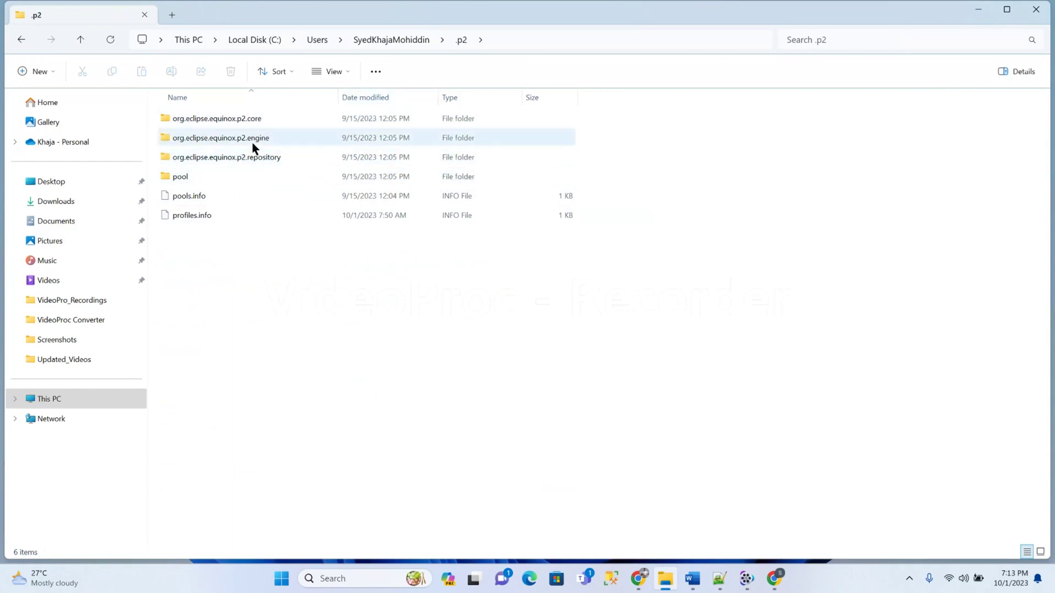
{"action": "left_click", "coordinate": [577, 40]}
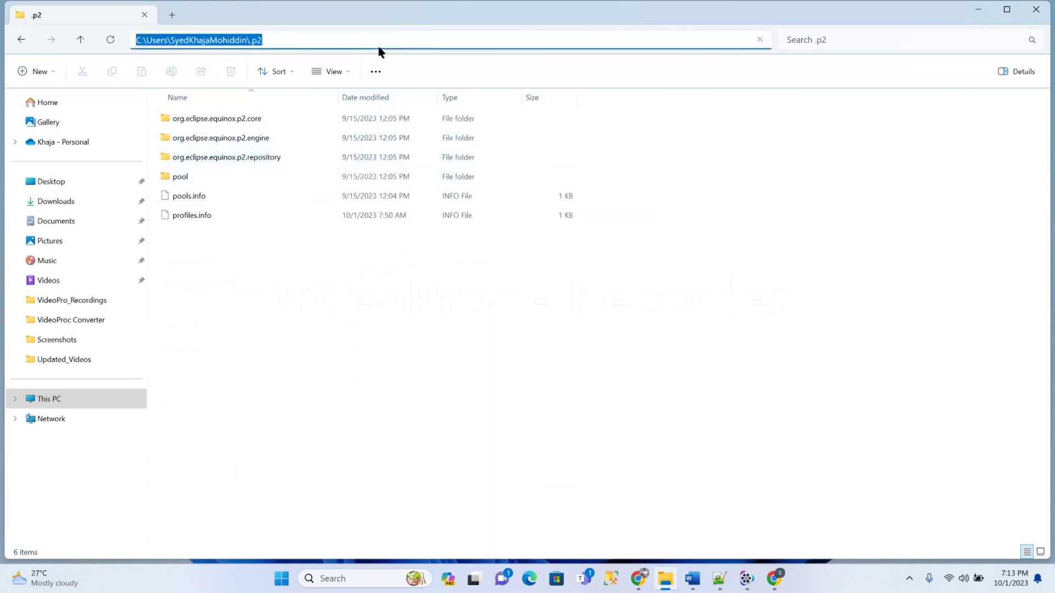
{"action": "left_click", "coordinate": [298, 363]}
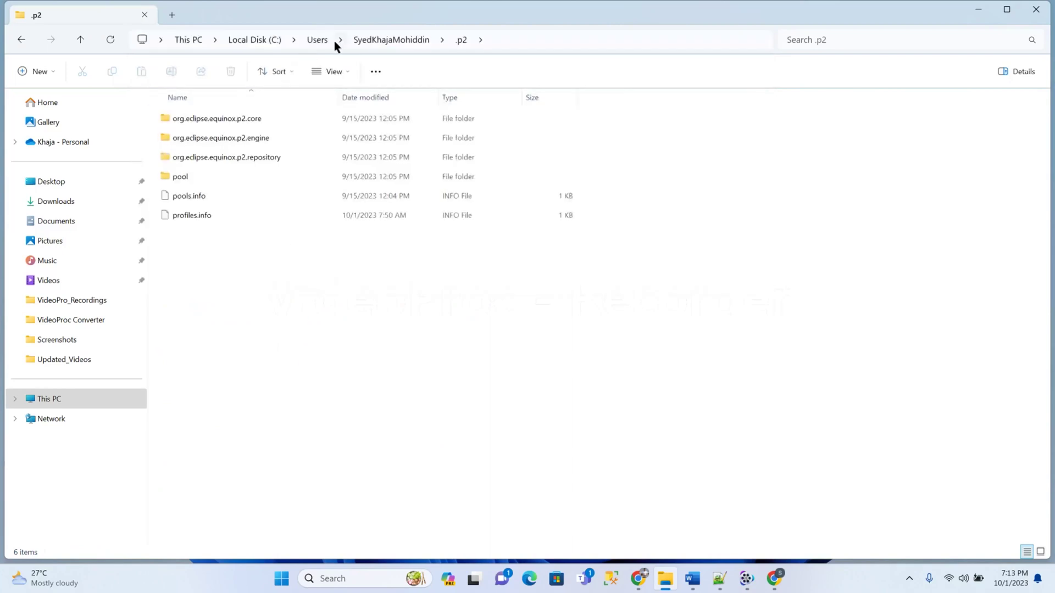
{"action": "left_click", "coordinate": [381, 41]}
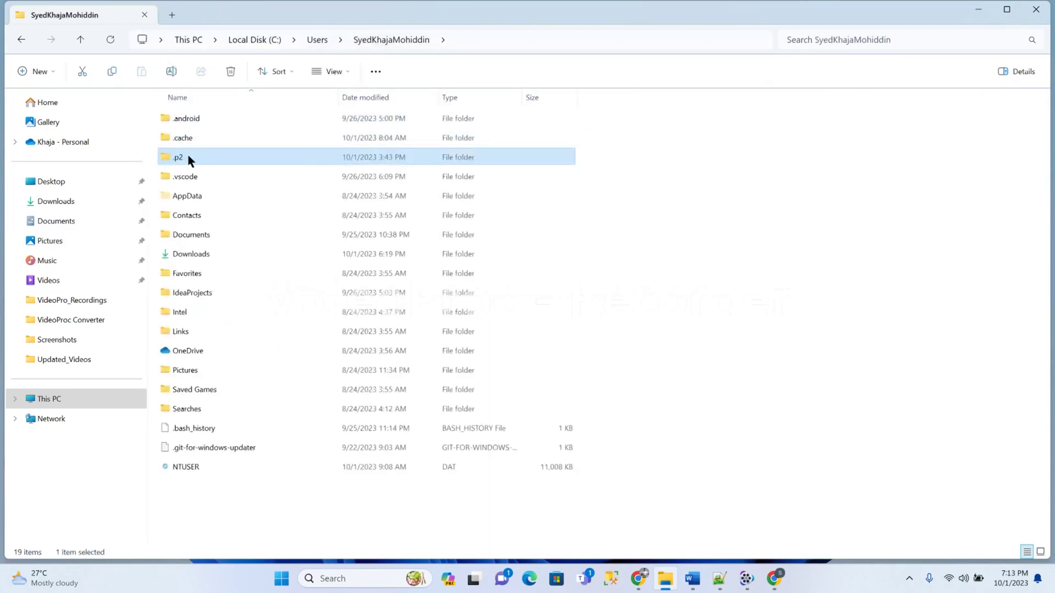
Step: Permanently delete the .p2 folder and its 16,321 items, leaving 18 items
{"action": "key", "text": "Down"}
{"action": "left_click", "coordinate": [187, 157]}
{"action": "key", "text": "shift+Delete"}
{"action": "key", "text": "Escape"}
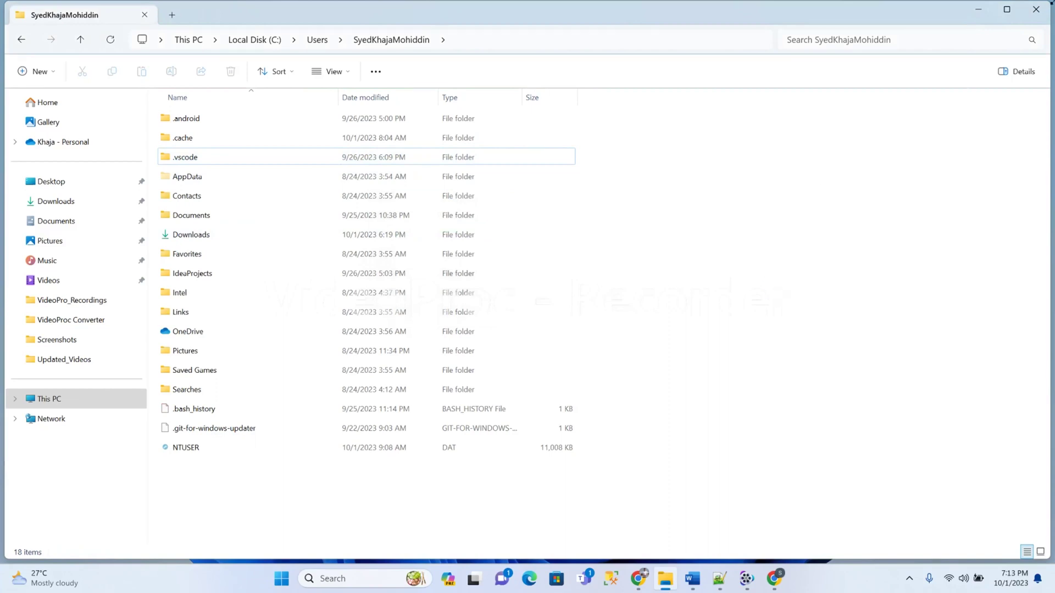
{"action": "left_click", "coordinate": [1008, 9]}
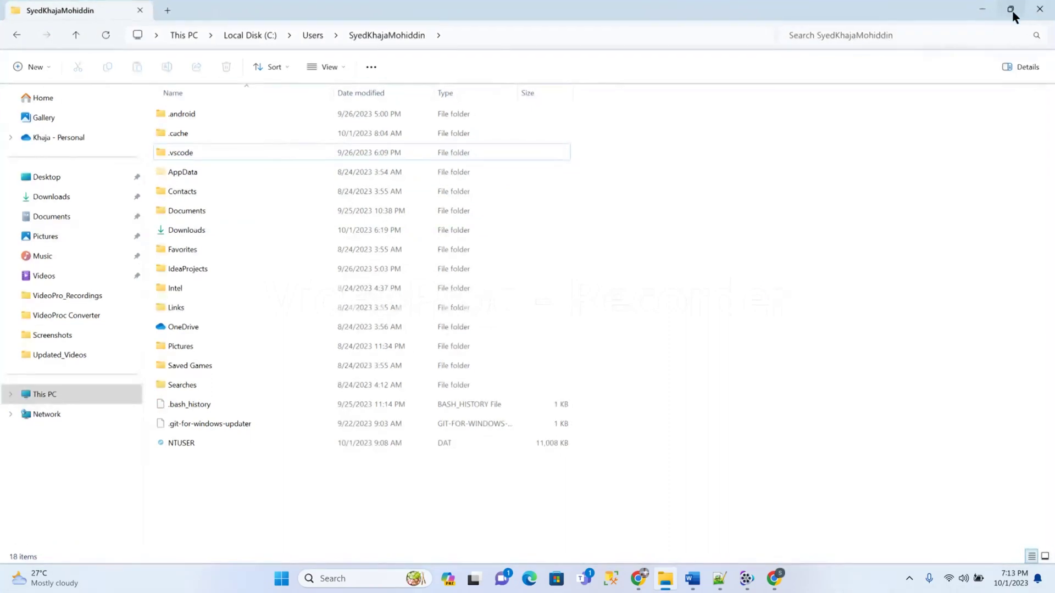
Step: Delete the broken Eclipse IDE desktop shortcut and acknowledge OneDrive's removal notice
{"action": "left_click", "coordinate": [981, 11]}
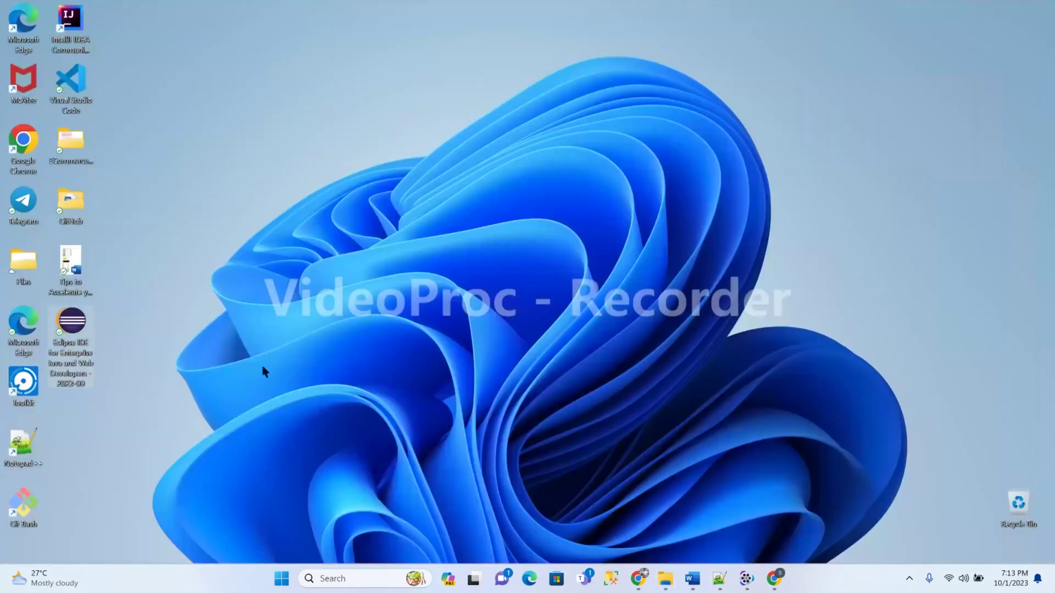
{"action": "right_click", "coordinate": [73, 324]}
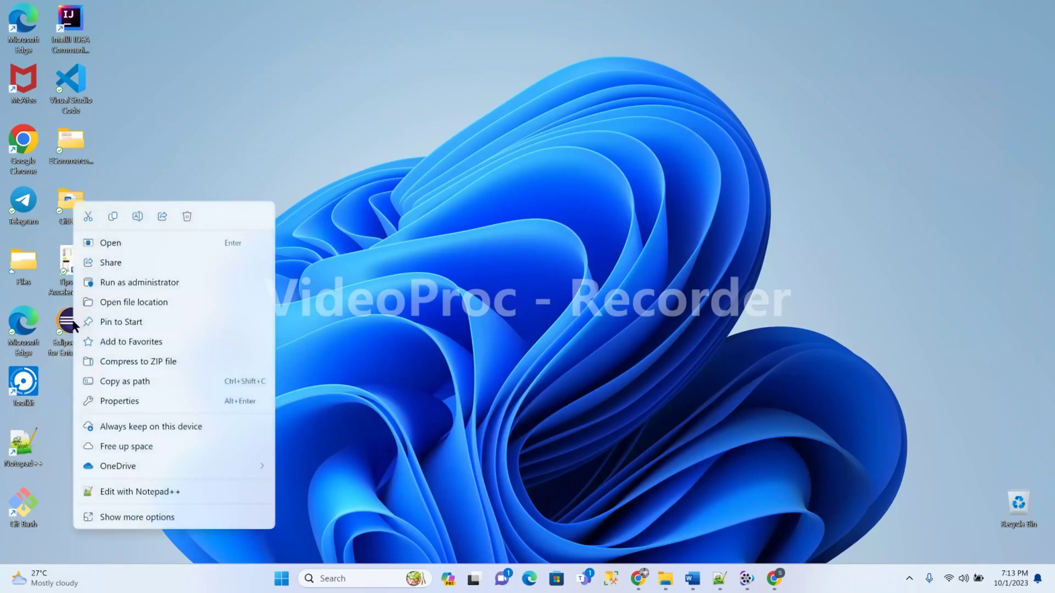
{"action": "left_click", "coordinate": [126, 302]}
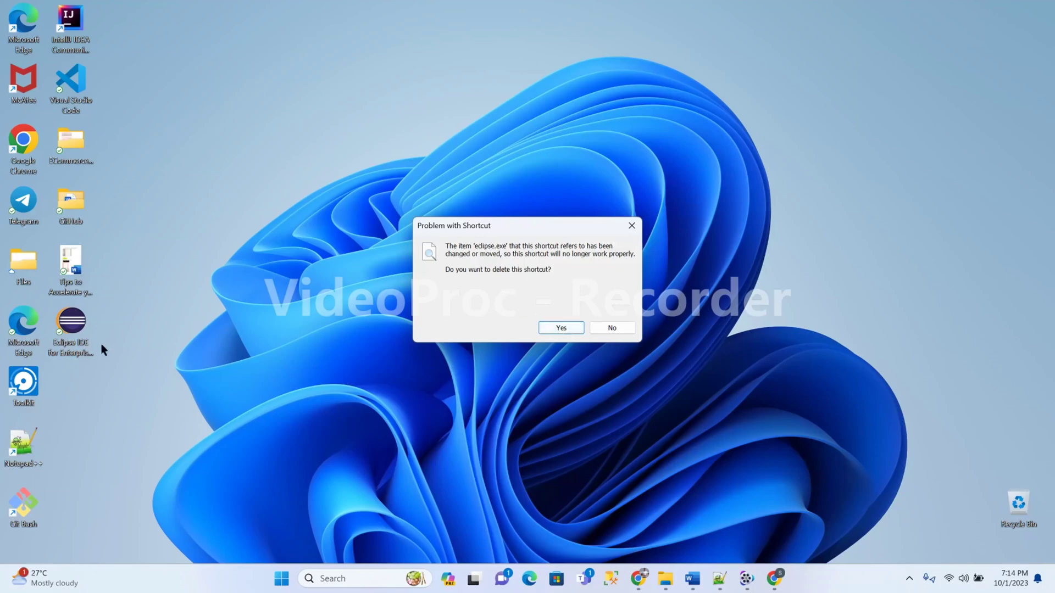
{"action": "left_click", "coordinate": [561, 328]}
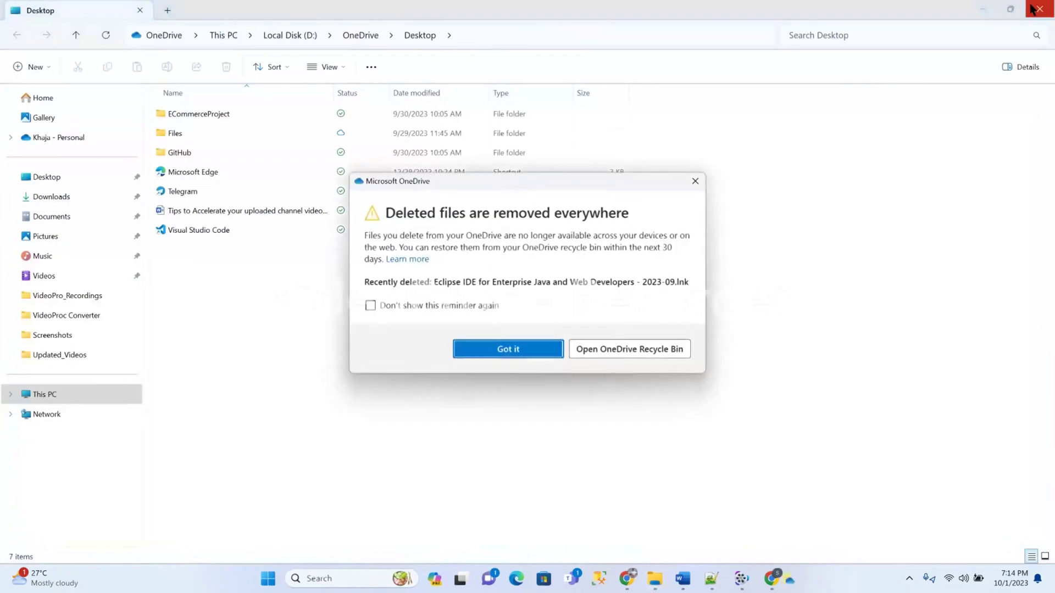
{"action": "left_click", "coordinate": [495, 353]}
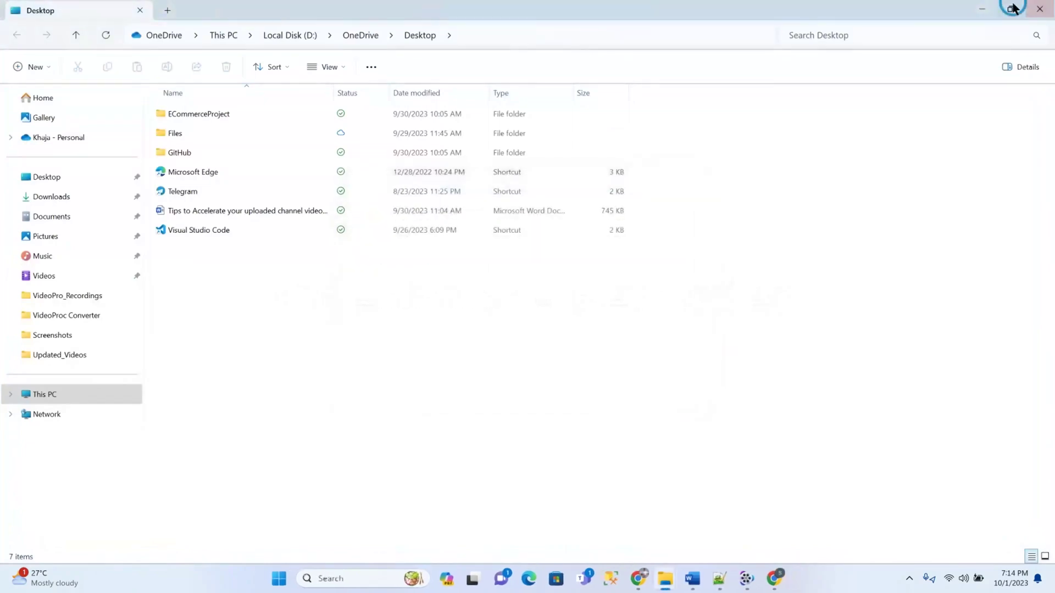
{"action": "left_click", "coordinate": [1040, 9]}
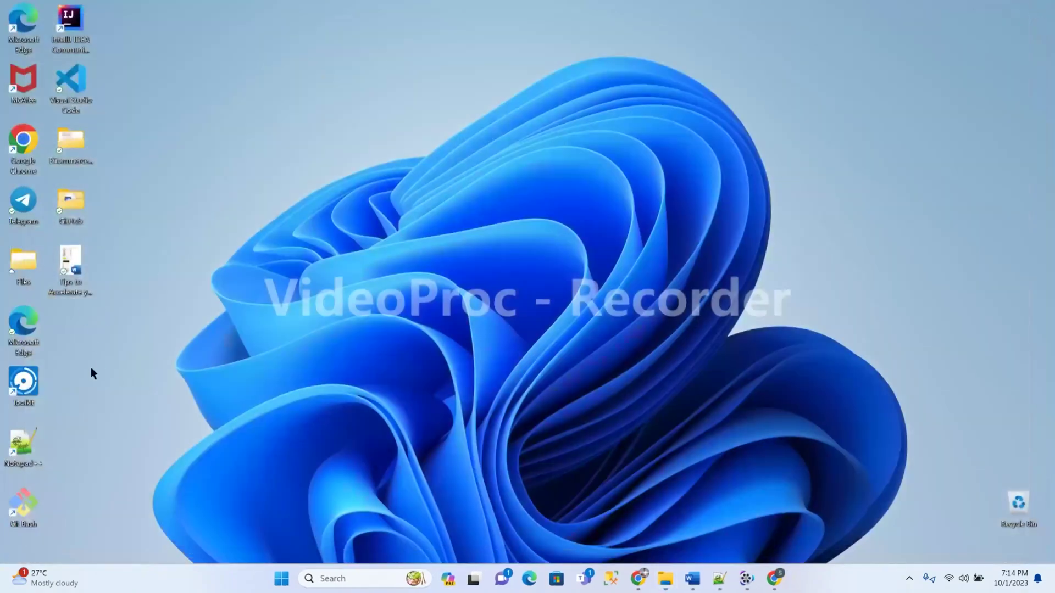